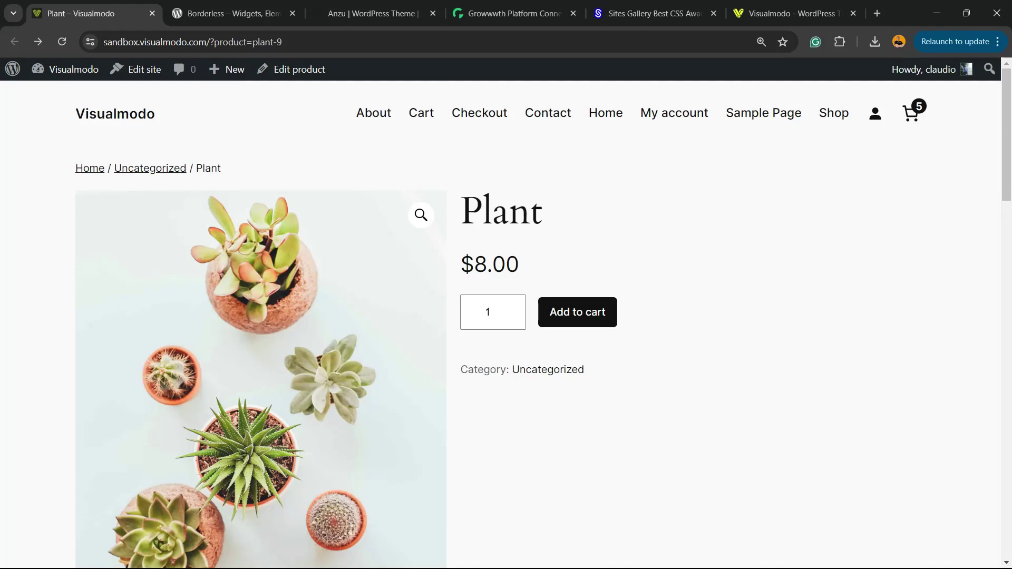
Highlight the Add to cart label on the product page and scroll through the page
left_click_drag(607, 313, 550, 313)
left_click(550, 312)
left_click(550, 312)
left_click(549, 312)
scroll(506, 316, "down", 2)
scroll(506, 317, "down", 2)
scroll(506, 317, "down", 5)
scroll(506, 316, "up", 9)
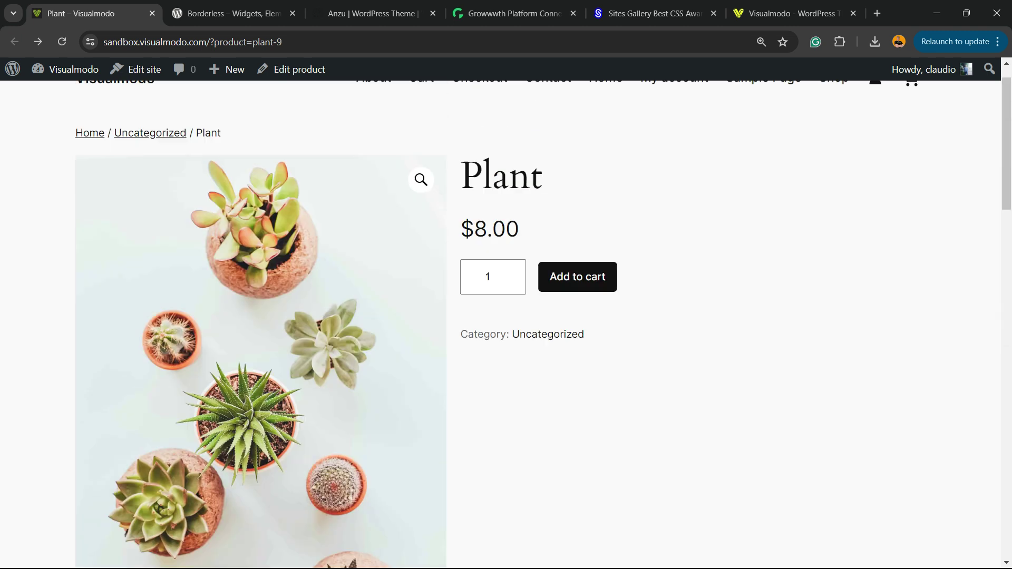
scroll(261, 370, "up", 1)
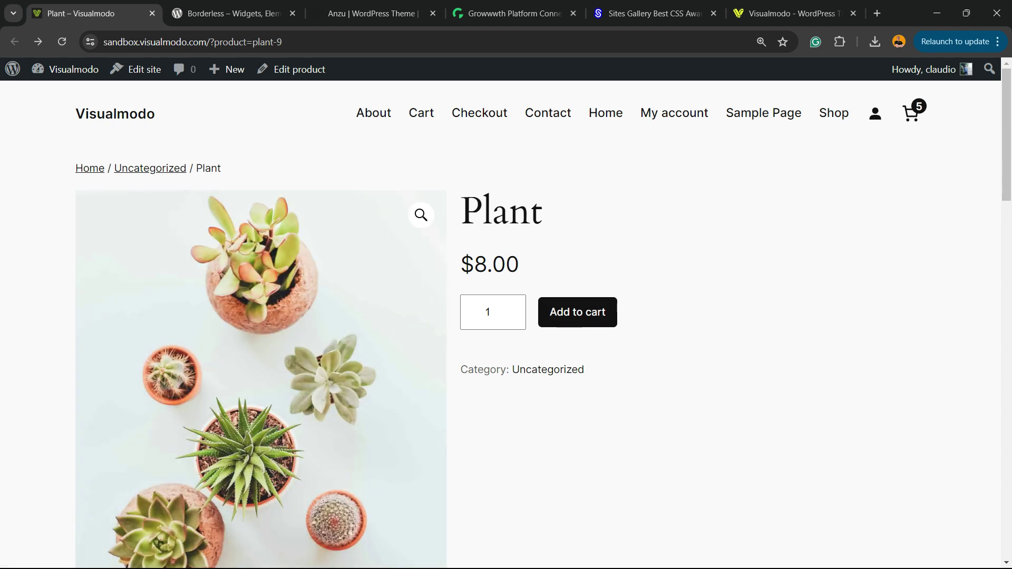
Go to the admin dashboard and open the Add New Plugin page
left_click(52, 94)
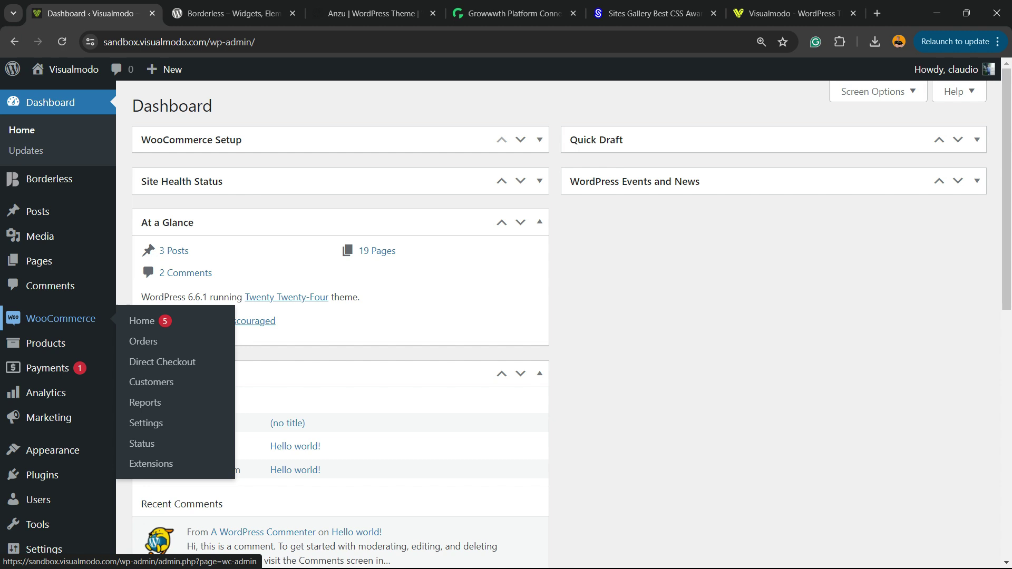
scroll(57, 317, "down", 3)
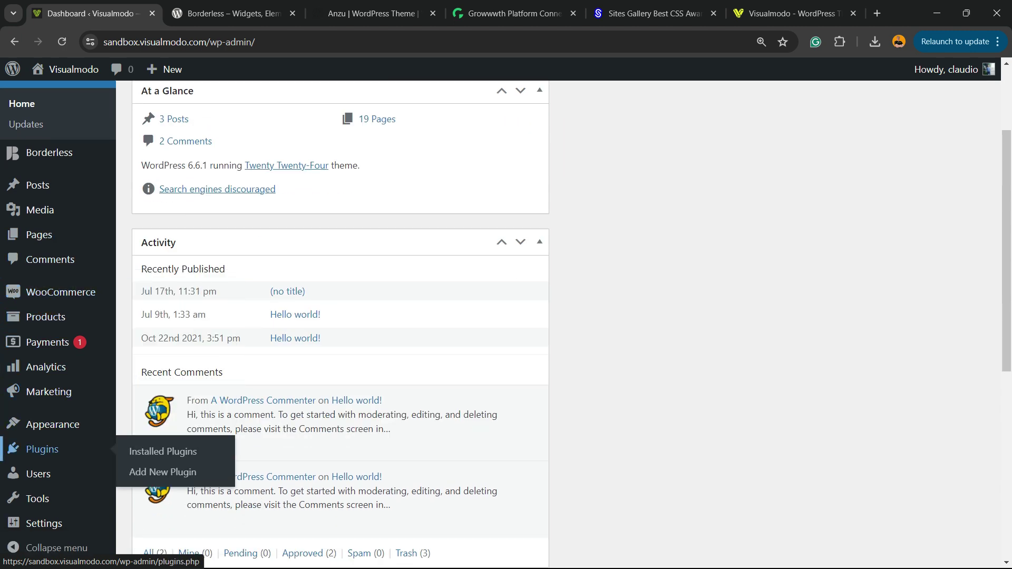
left_click(159, 471)
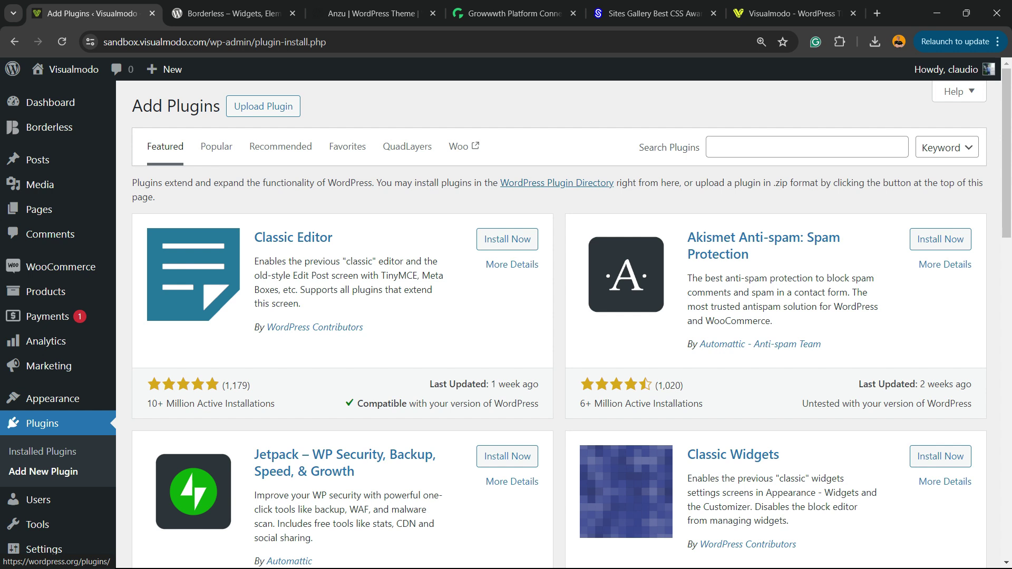
Search plugins for 'Direct Checkout for WooCommerce' and confirm the matching result shows Active
triple_click(670, 147)
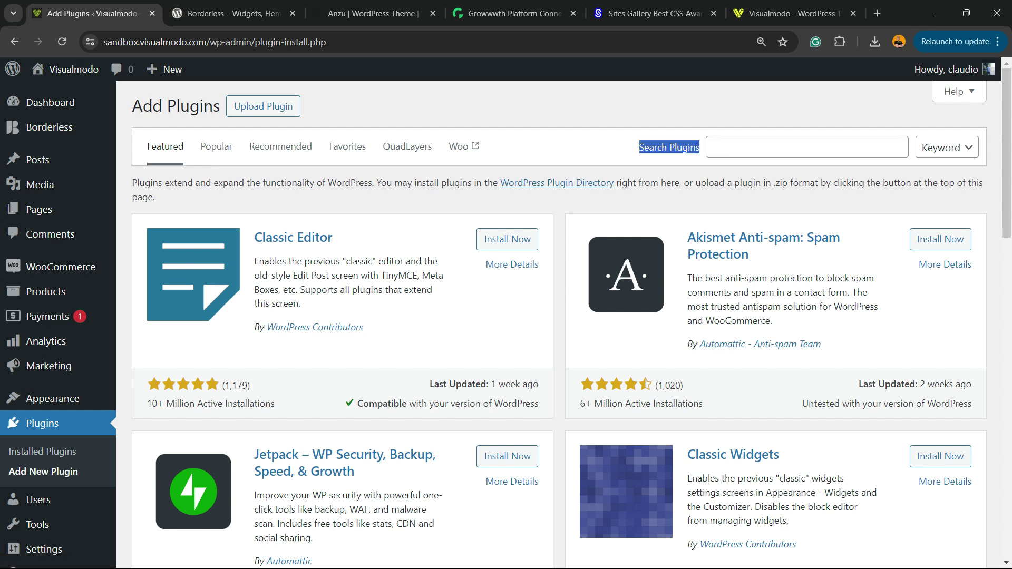
type("Direct Checkout for WooCommerce")
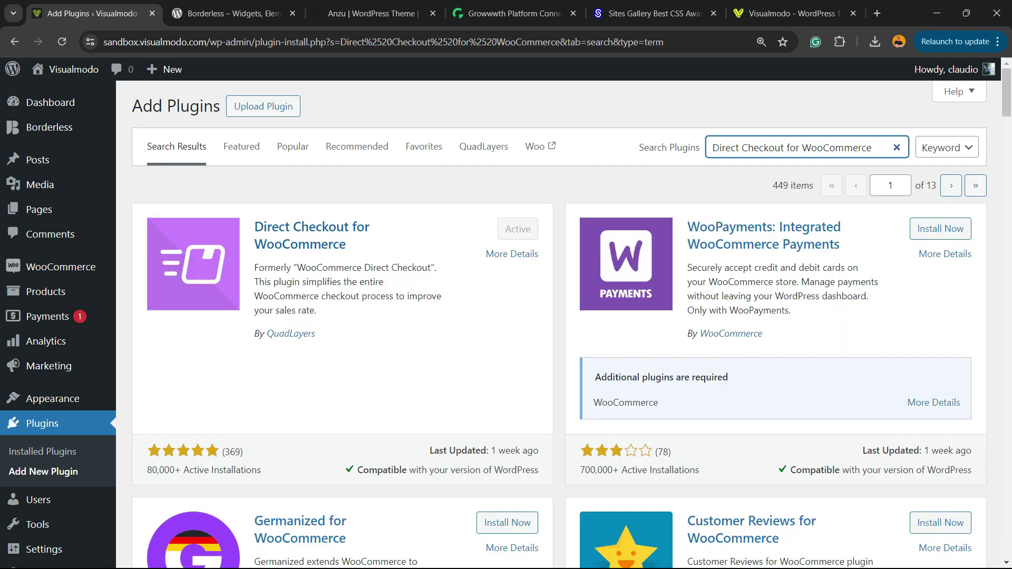
left_click_drag(255, 244, 345, 245)
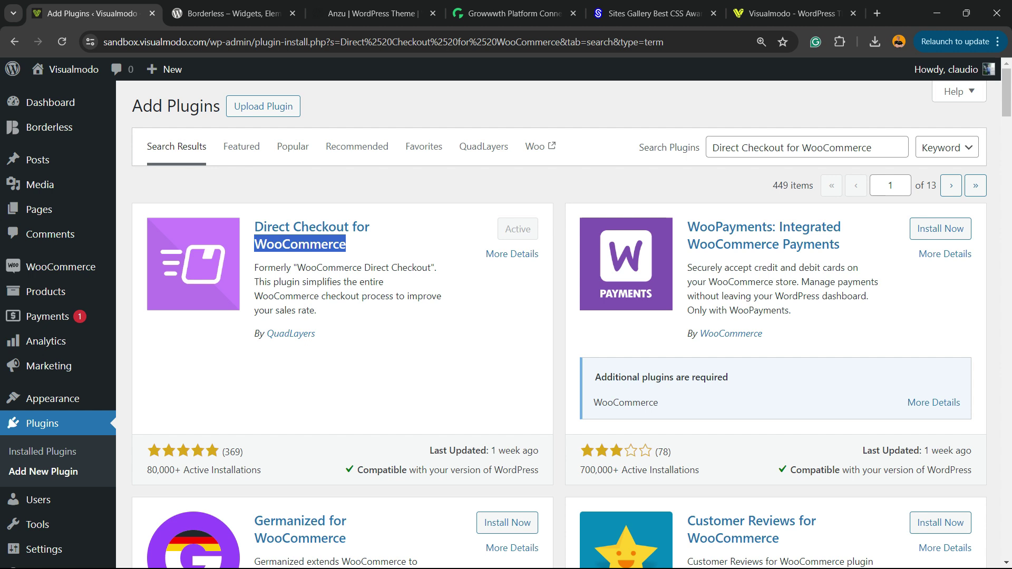
scroll(48, 342, "down", 3)
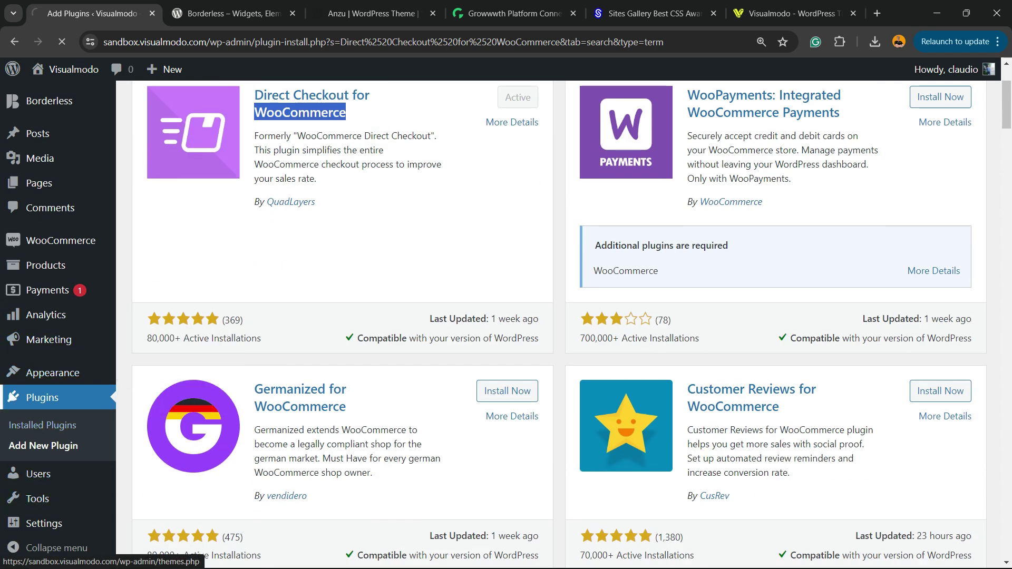
Find WooCommerce Direct Checkout under Installed Plugins, then open its Direct Checkout general settings
left_click(41, 425)
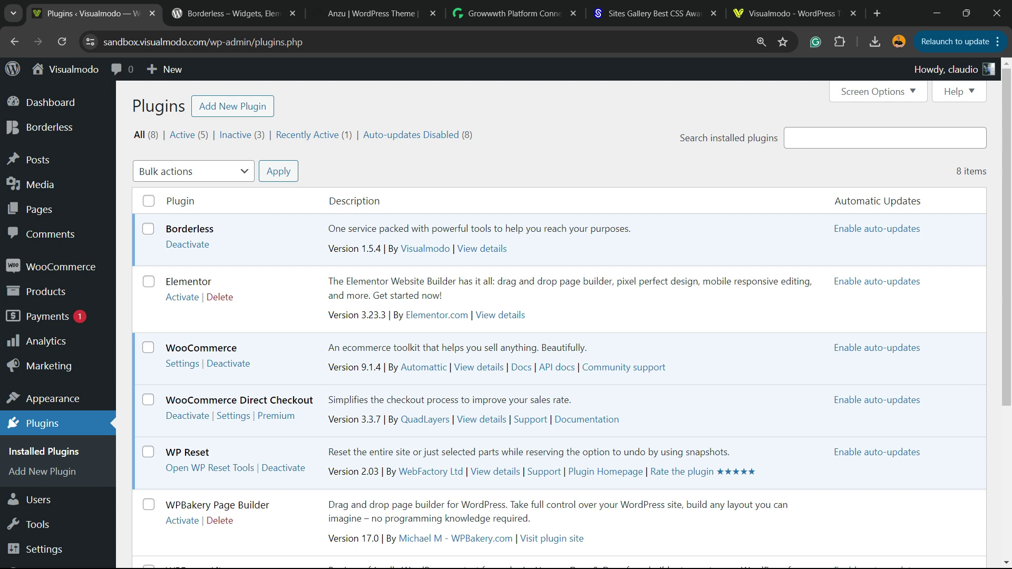
left_click_drag(165, 401, 314, 401)
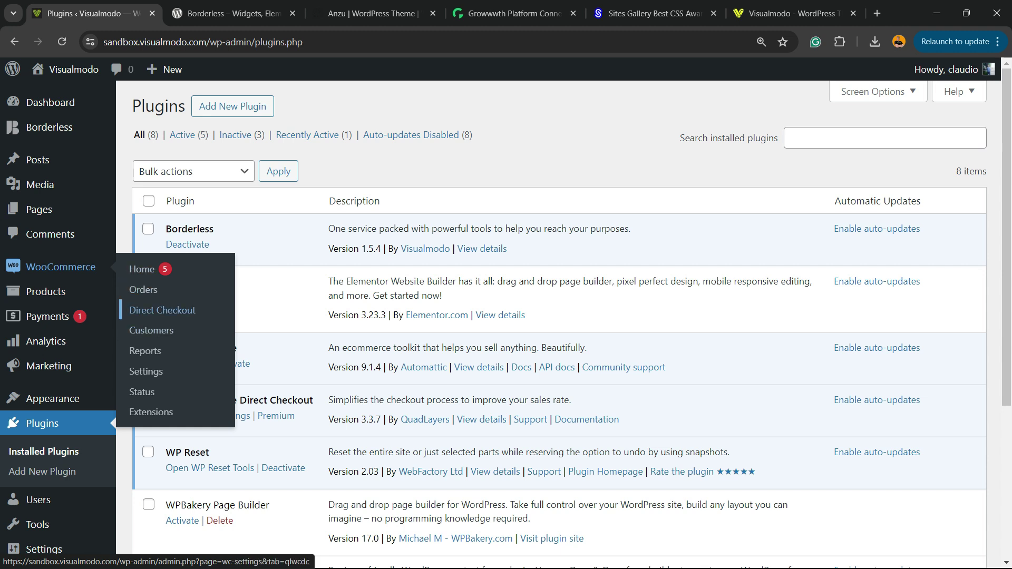
left_click(162, 310)
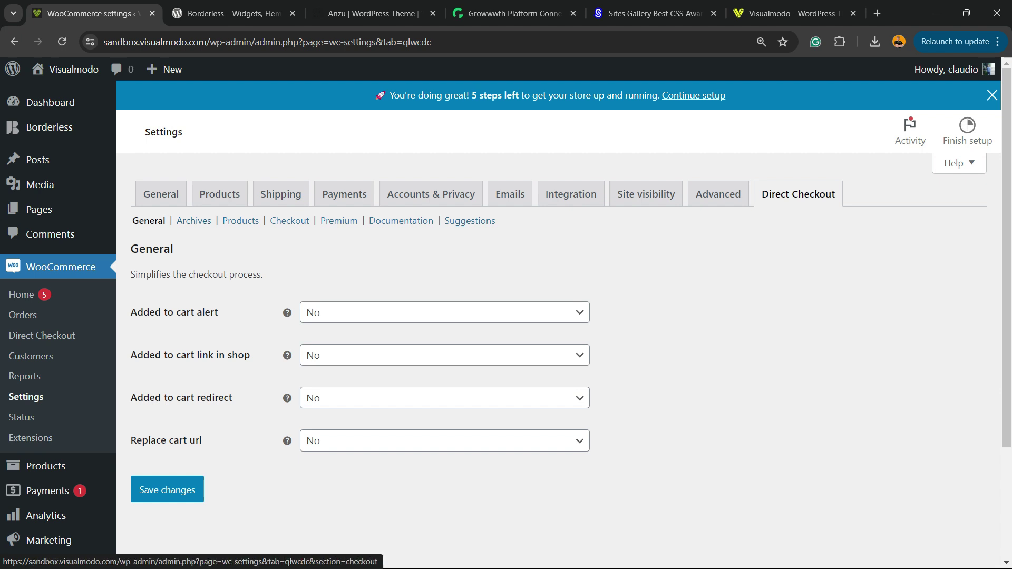
In the Products settings, set Replace Add to cart text to Yes with content 'Purchase'
left_click(240, 221)
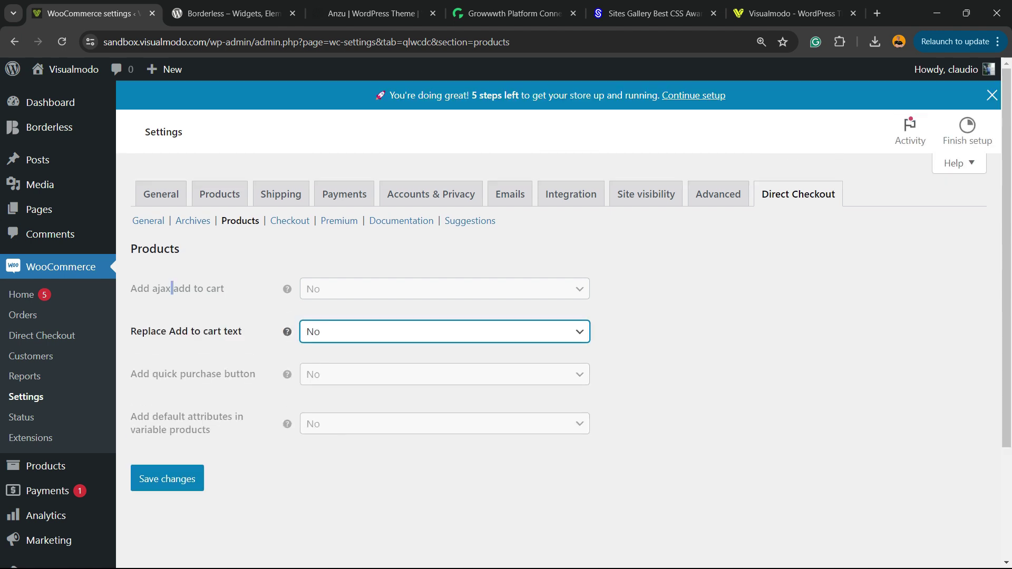
left_click_drag(131, 332, 242, 331)
key("space")
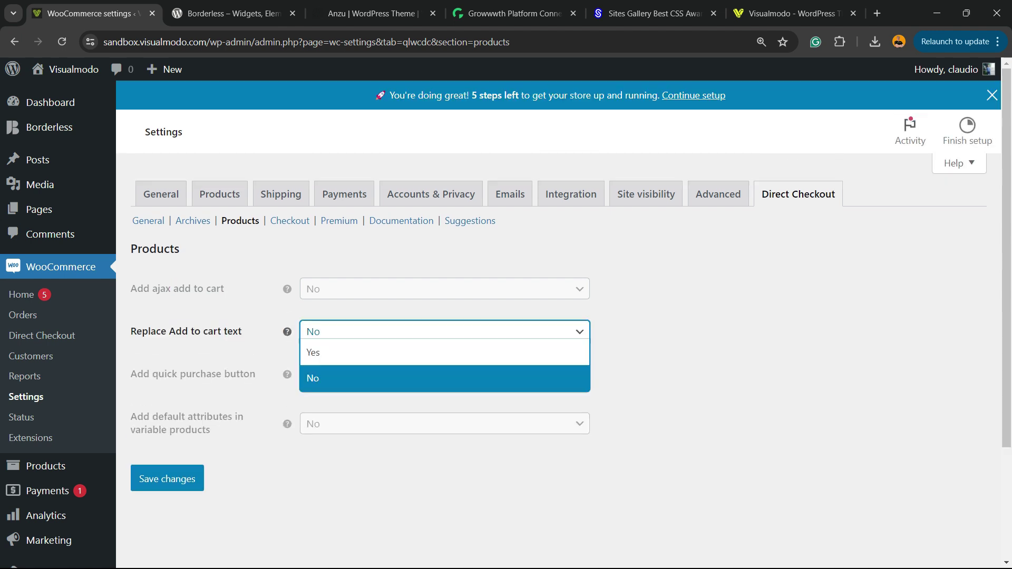
key("Up")
key("Return")
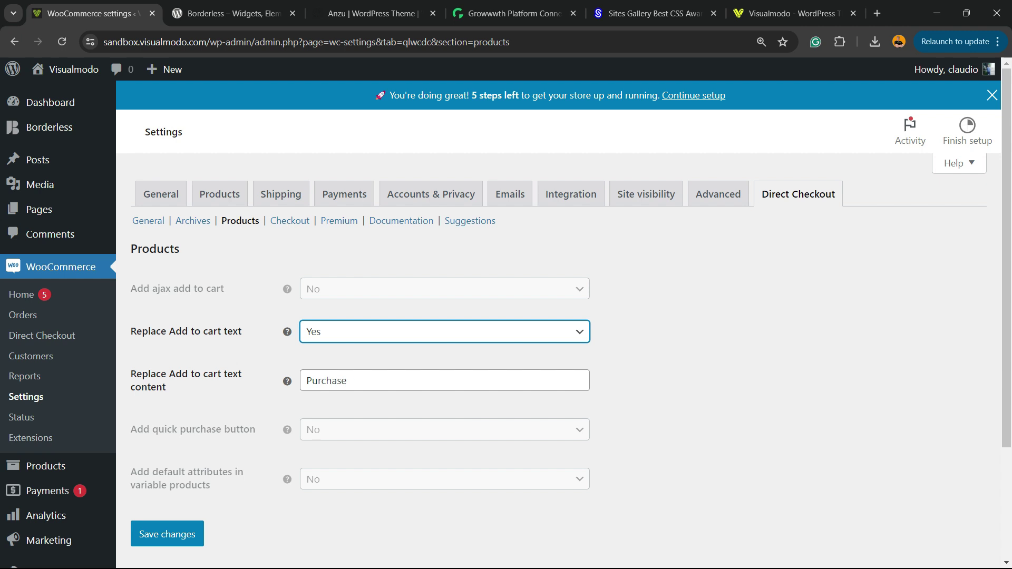
key("Tab")
key("End")
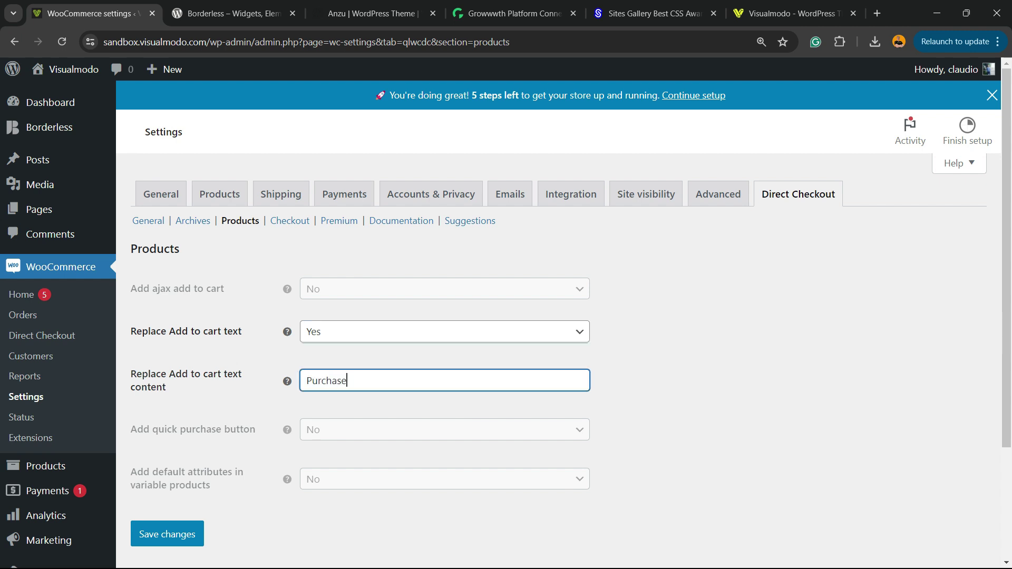
type("sss")
key("BackSpace")
key("BackSpace")
Save the Direct Checkout product settings
scroll(370, 316, "down", 3)
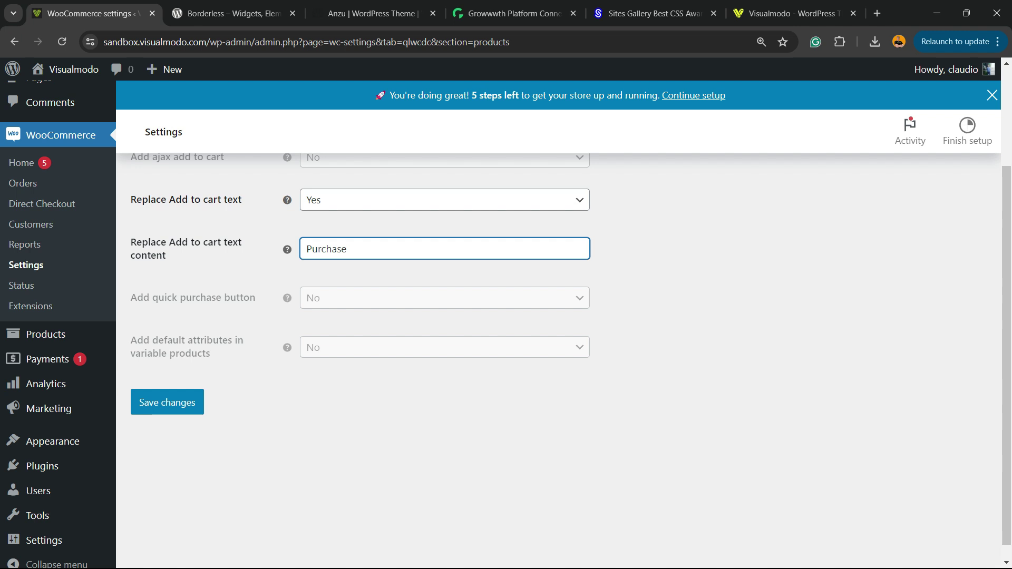
left_click(166, 403)
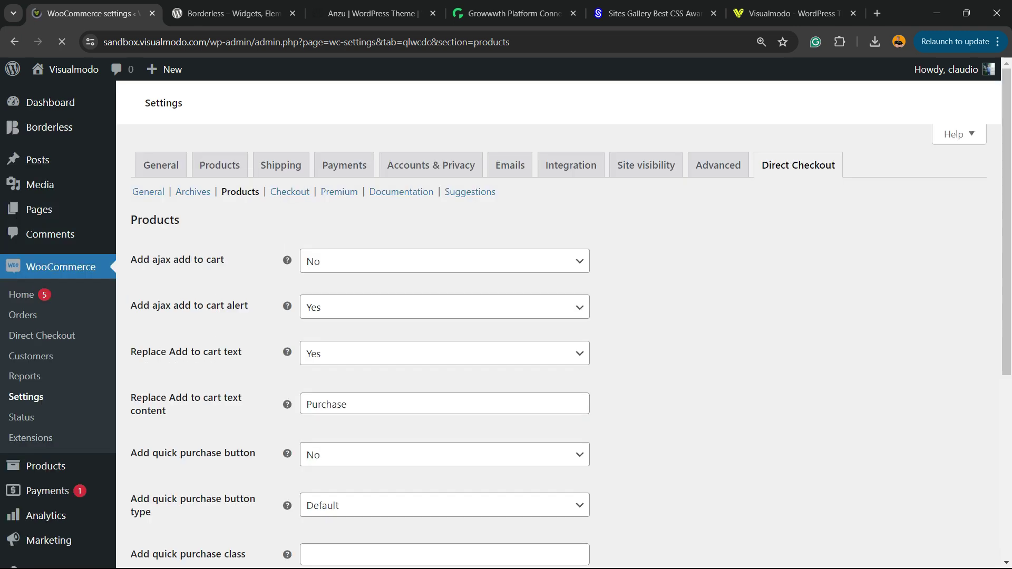
key("ctrl+Tab")
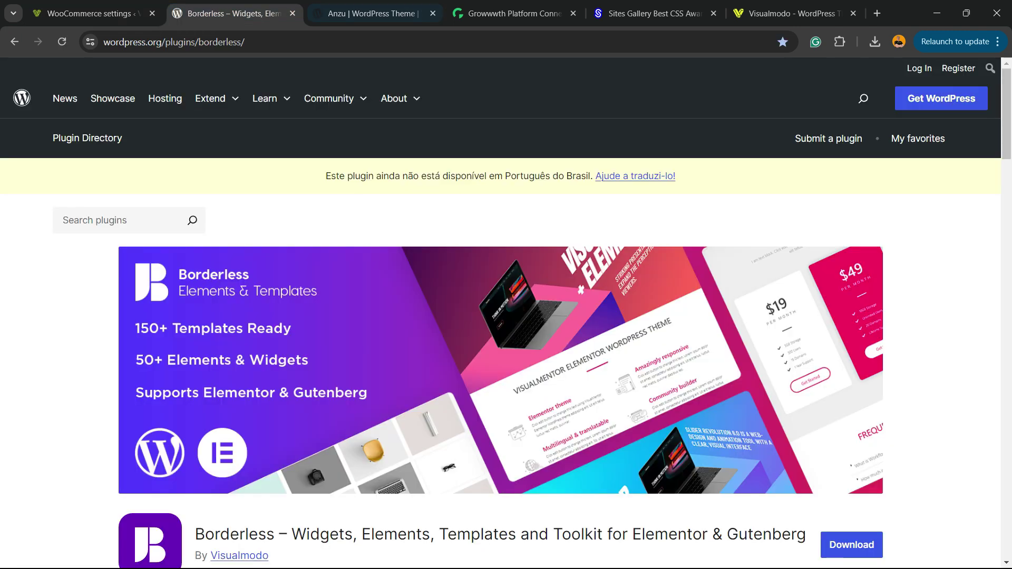
key("ctrl+shift+Tab")
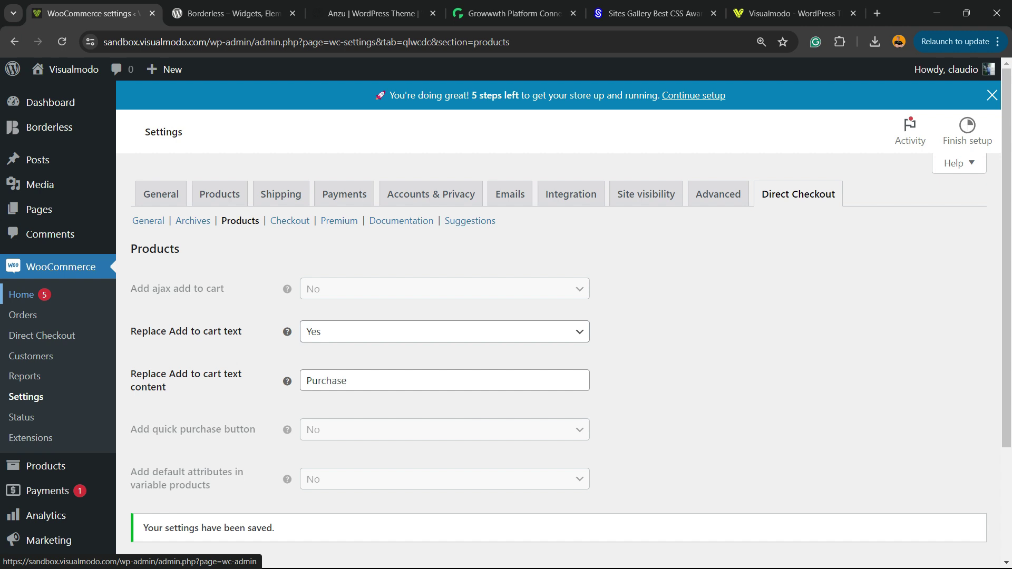
From All Products, view the $8.00 Plant product on the storefront
left_click(154, 424)
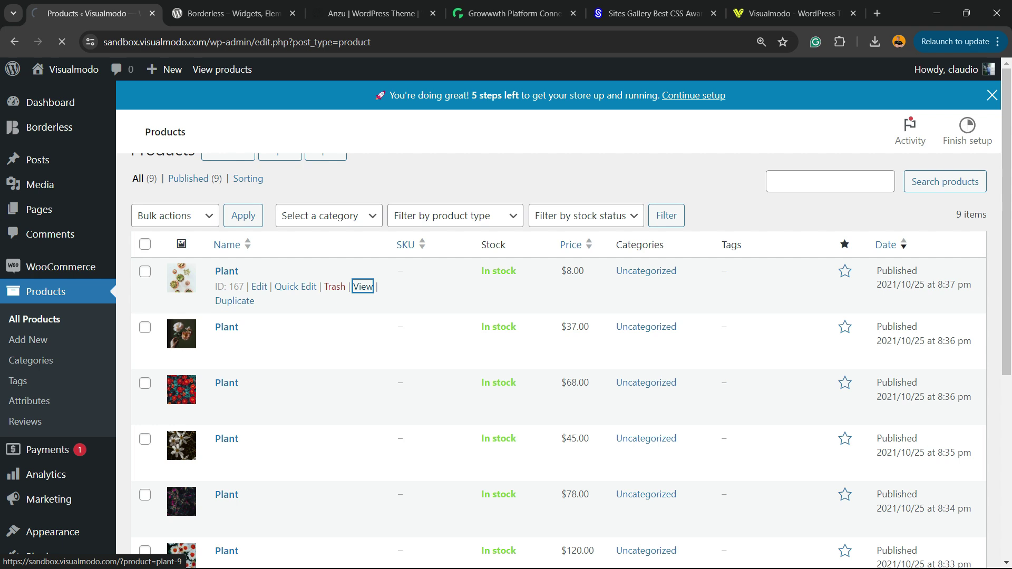
key("Return")
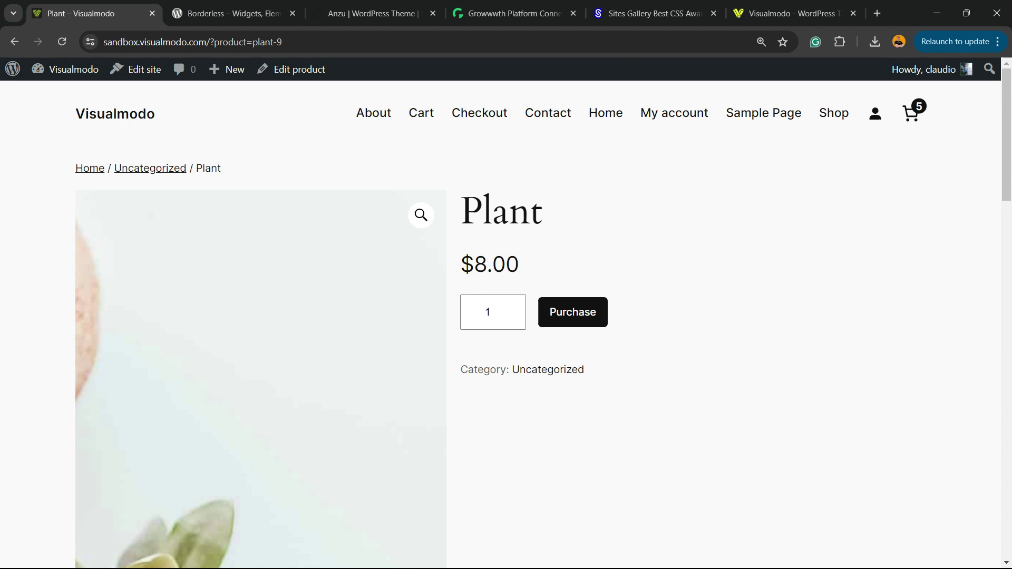
key("ctrl+3")
key("ctrl+2")
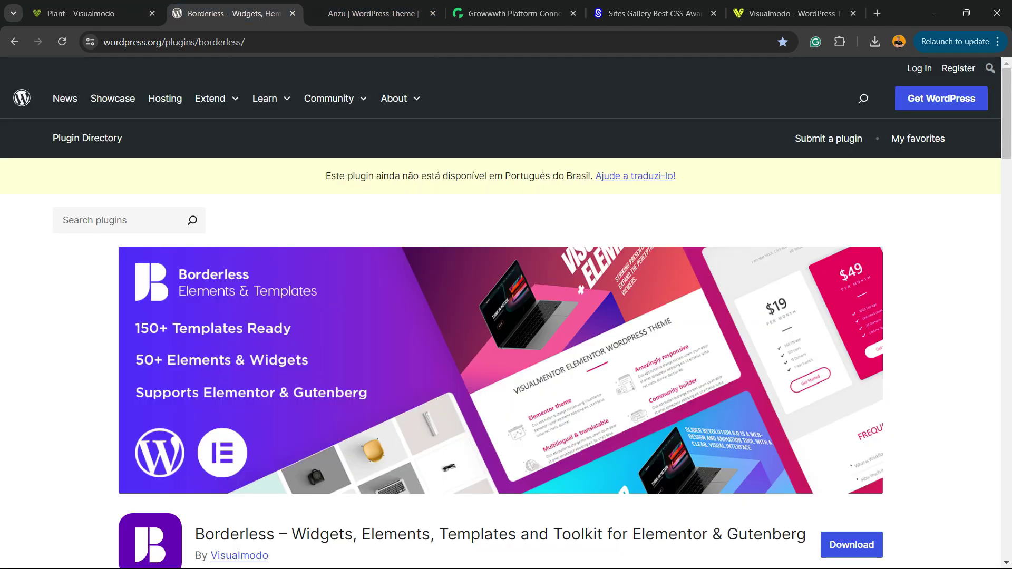
key("ctrl+3")
scroll(506, 327, "down", 3)
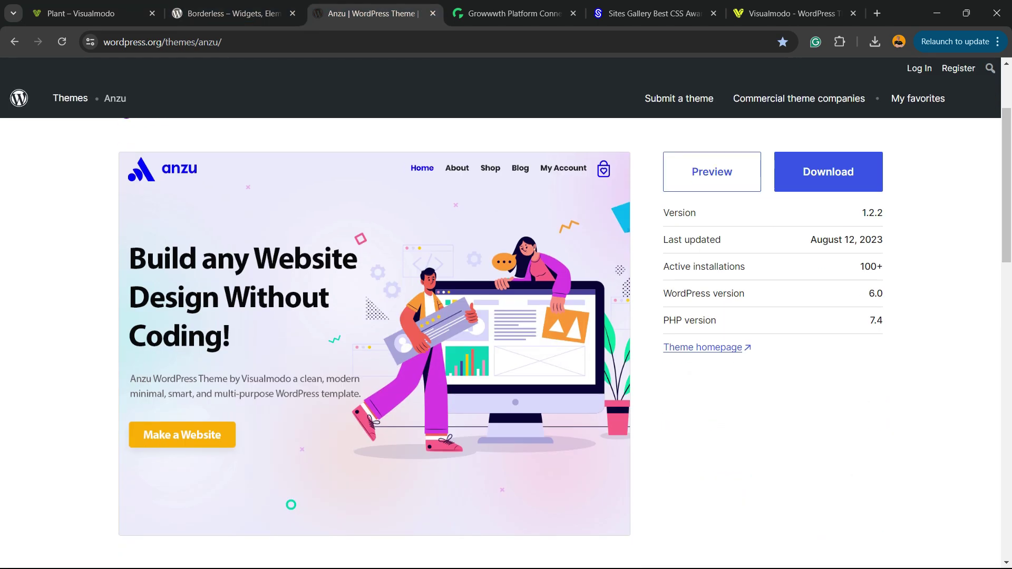
scroll(506, 327, "down", 4)
scroll(507, 327, "down", 4)
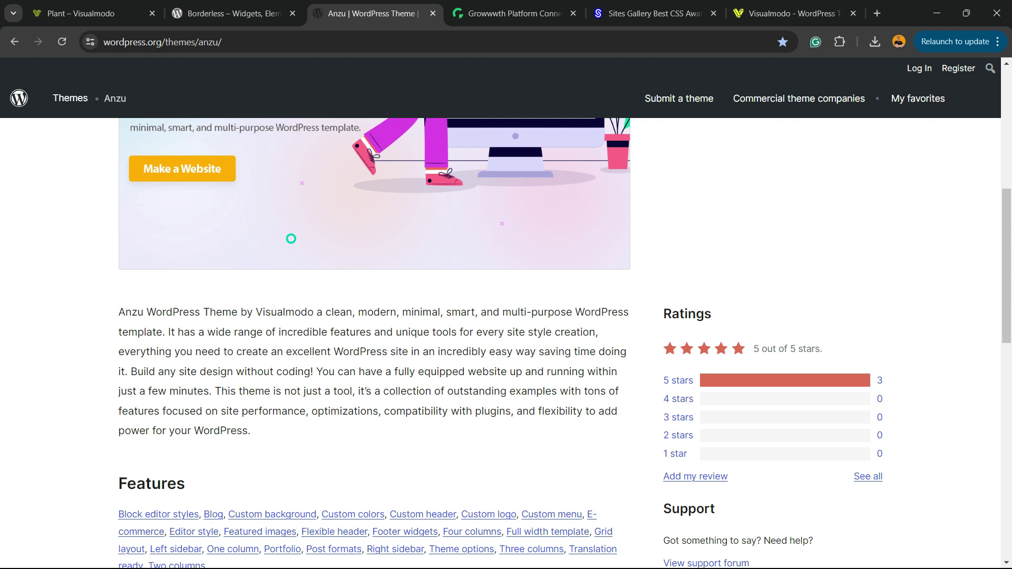
scroll(507, 326, "down", 3)
scroll(507, 327, "down", 4)
key("ctrl+2")
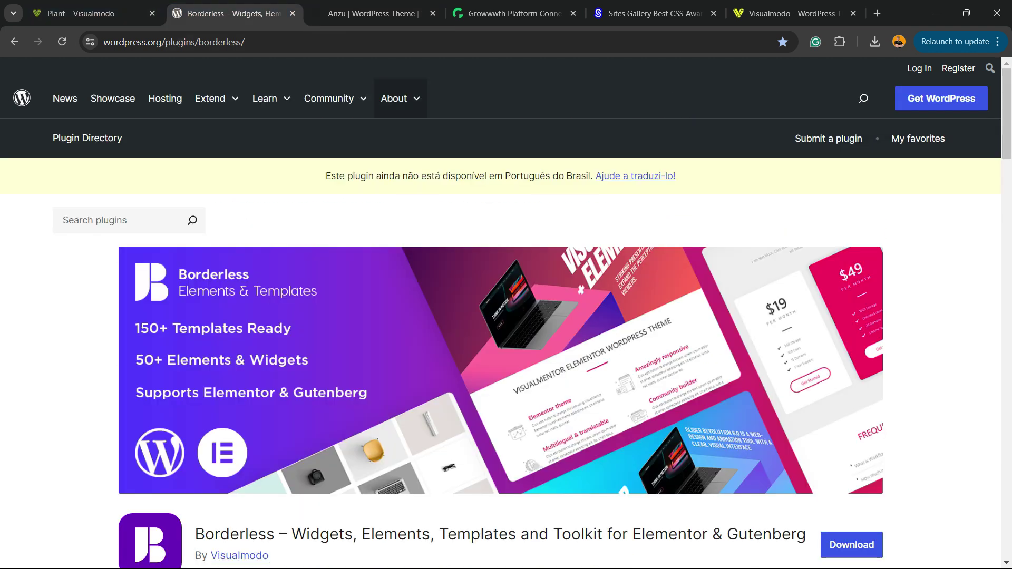
scroll(506, 327, "down", 3)
scroll(507, 327, "down", 3)
scroll(386, 221, "down", 1)
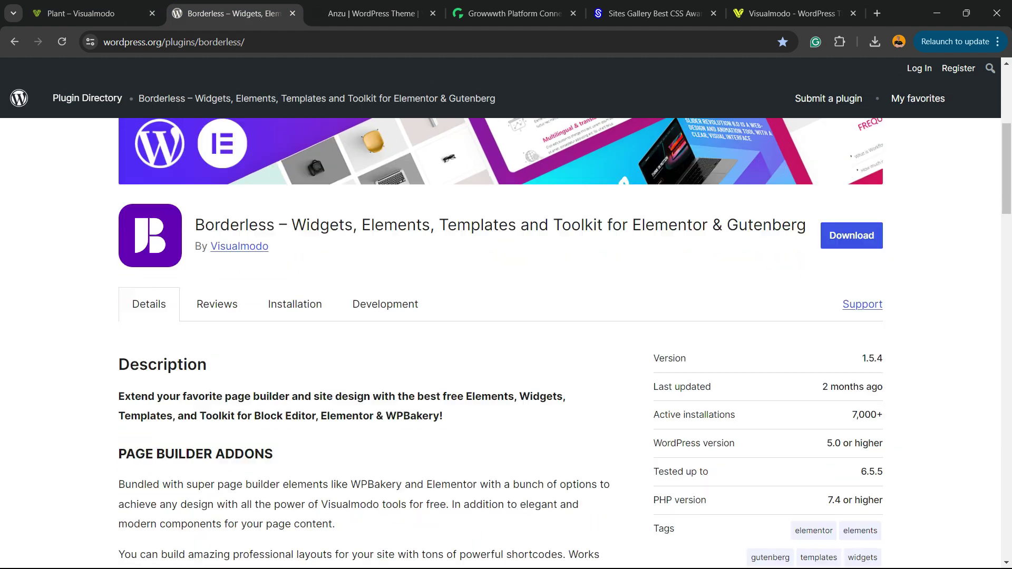
scroll(385, 221, "down", 2)
scroll(385, 221, "down", 2)
key("ctrl+4")
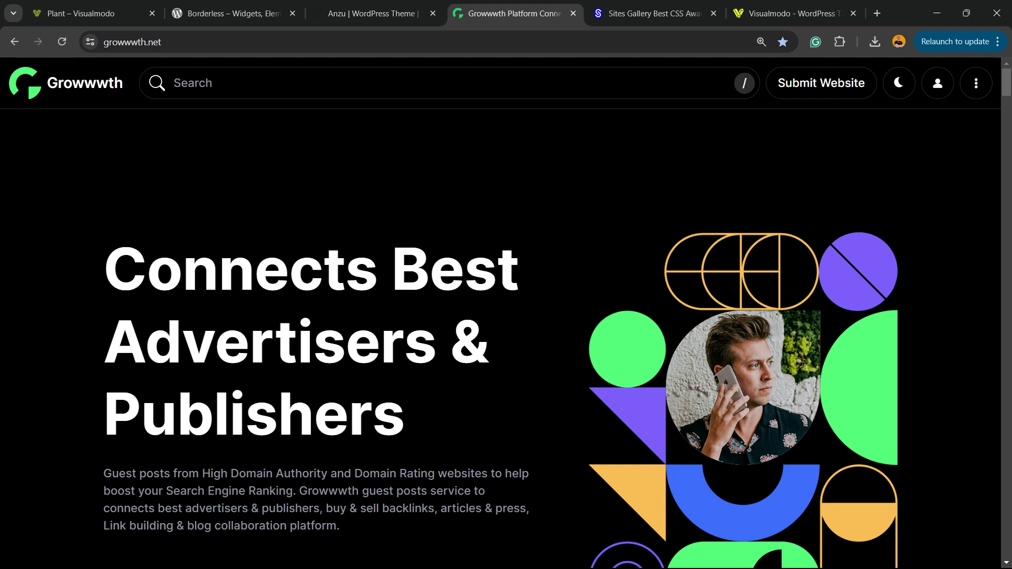
scroll(506, 327, "down", 5)
scroll(507, 327, "down", 5)
scroll(506, 327, "down", 5)
scroll(506, 327, "down", 5)
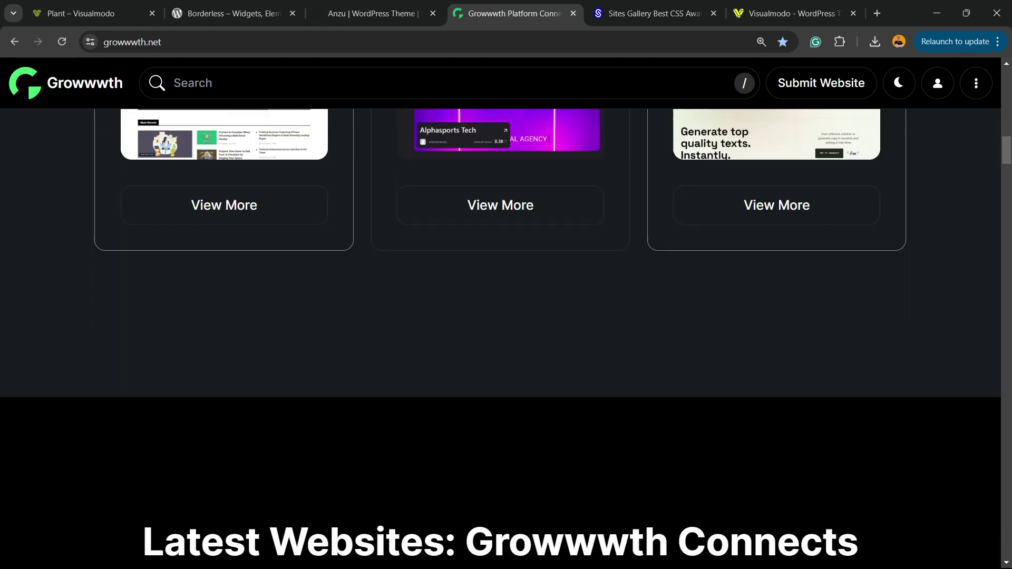
scroll(507, 326, "down", 3)
left_click(124, 43)
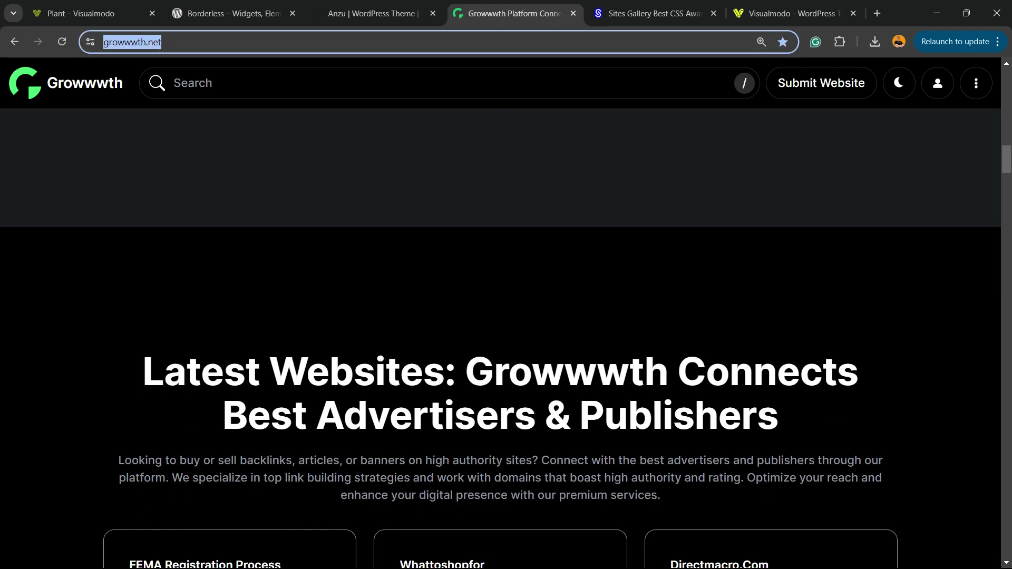
key("ctrl+2")
scroll(506, 317, "up", 5)
scroll(506, 316, "up", 5)
scroll(507, 317, "down", 5)
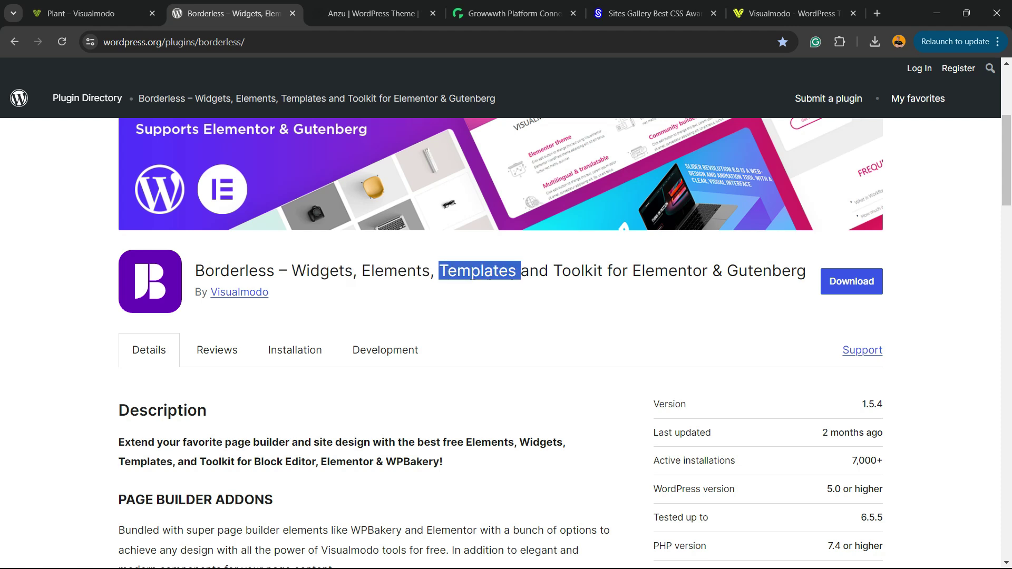
triple_click(519, 271)
Switch to the Sites Gallery showcase and scroll down through its website cards
key("ctrl+5")
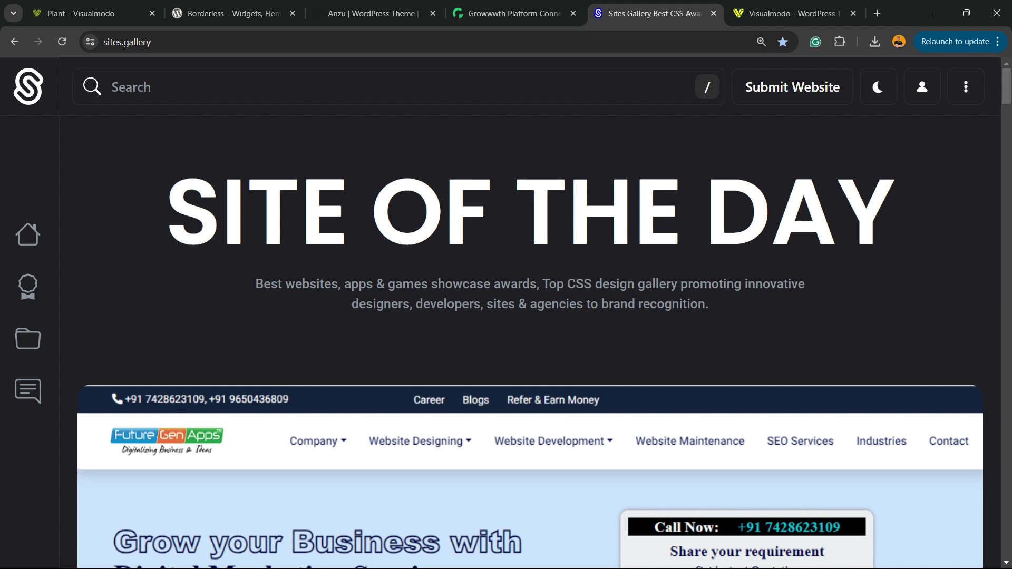
scroll(527, 343, "down", 3)
scroll(528, 342, "down", 3)
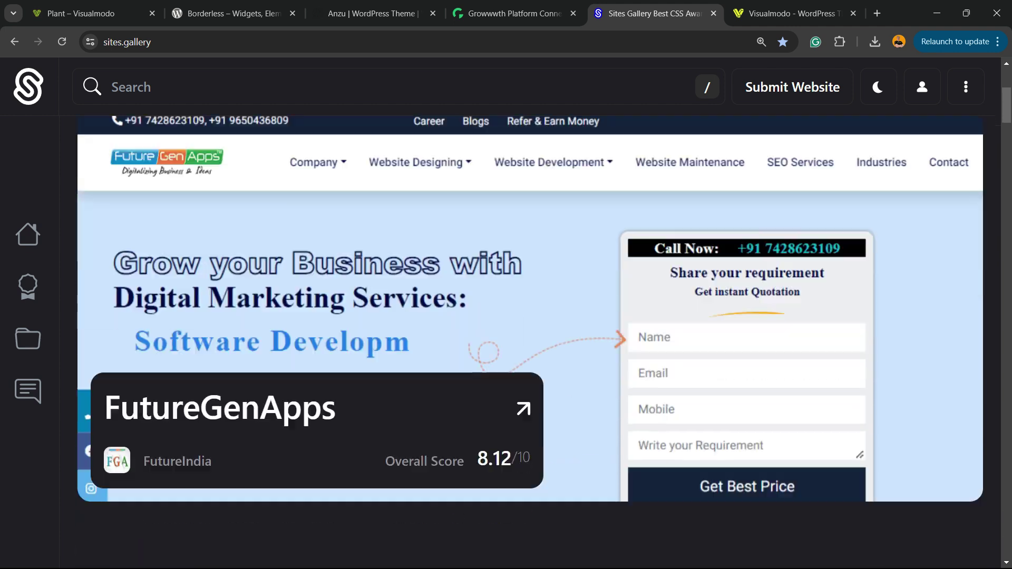
scroll(527, 342, "down", 10)
scroll(527, 343, "down", 7)
scroll(527, 343, "down", 4)
scroll(527, 343, "down", 9)
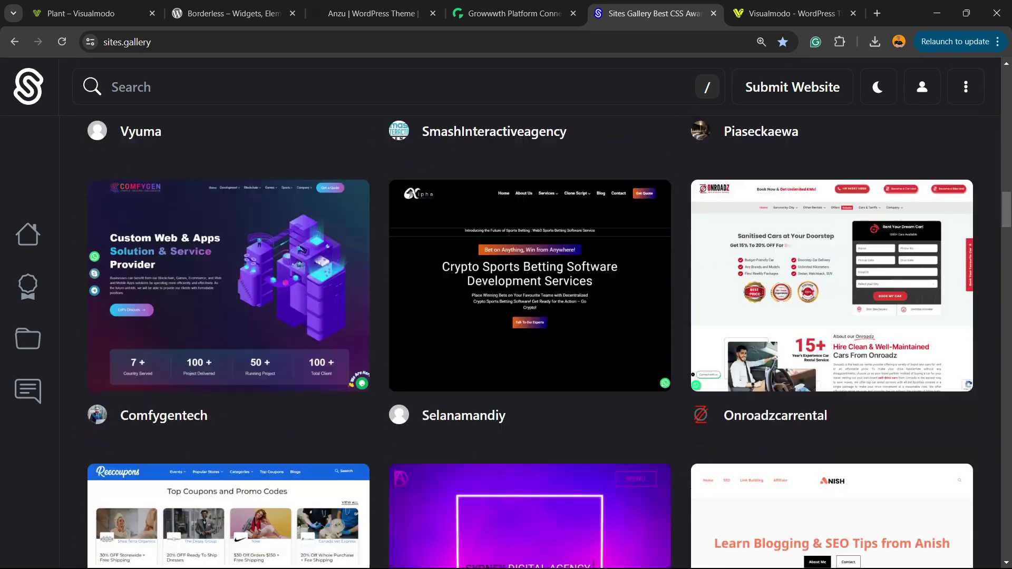
scroll(527, 343, "down", 4)
scroll(528, 343, "down", 9)
scroll(527, 343, "down", 7)
scroll(527, 342, "down", 5)
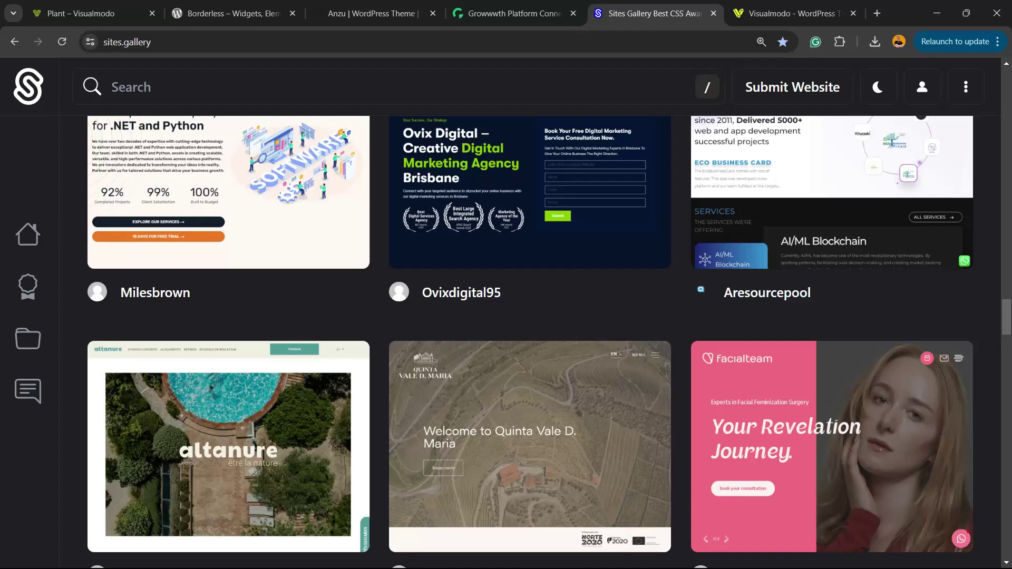
scroll(528, 342, "down", 8)
key("ctrl+Tab")
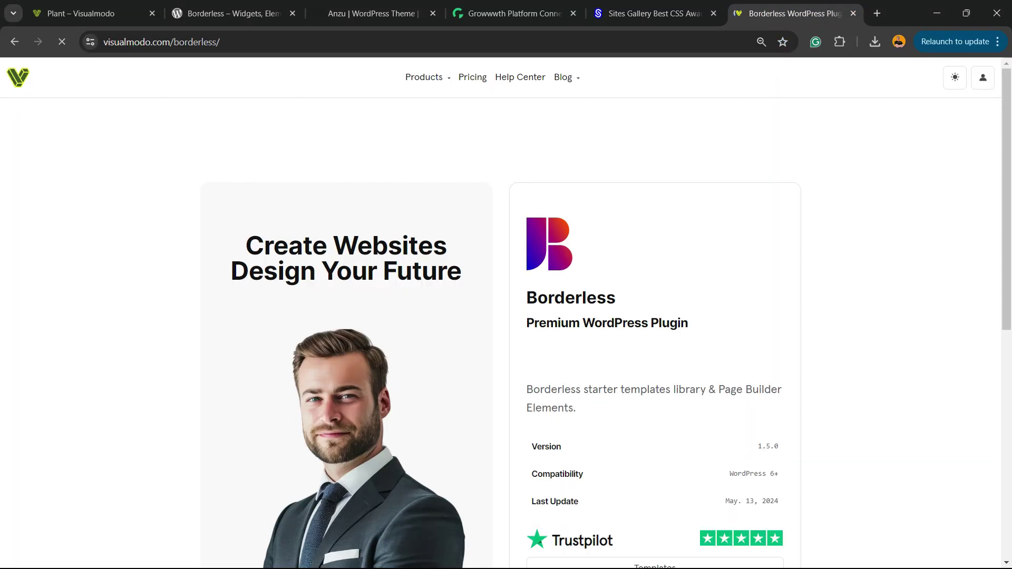
Scroll down through the Visualmodo Borderless page and its template previews
scroll(506, 332, "down", 5)
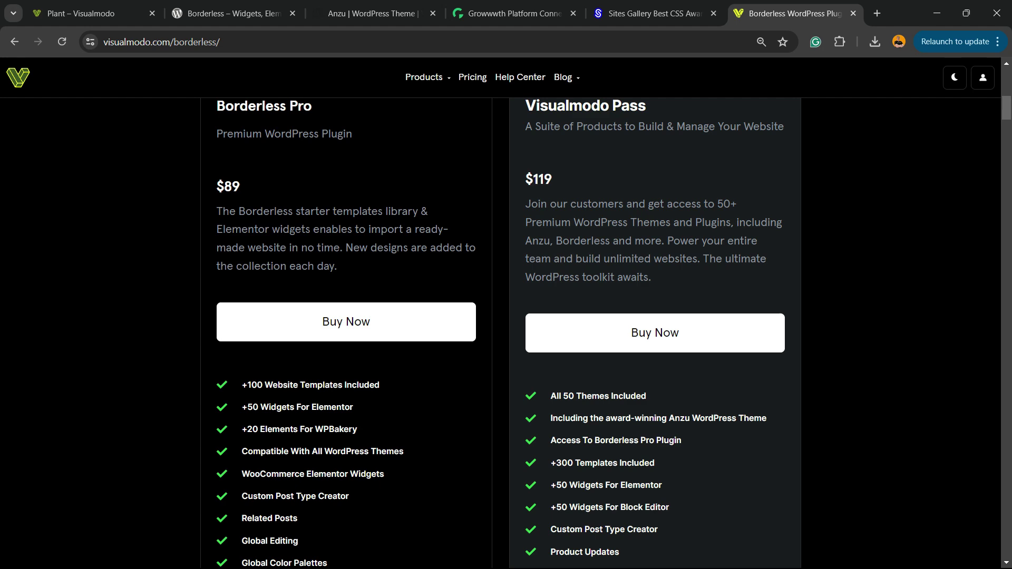
scroll(506, 316, "down", 5)
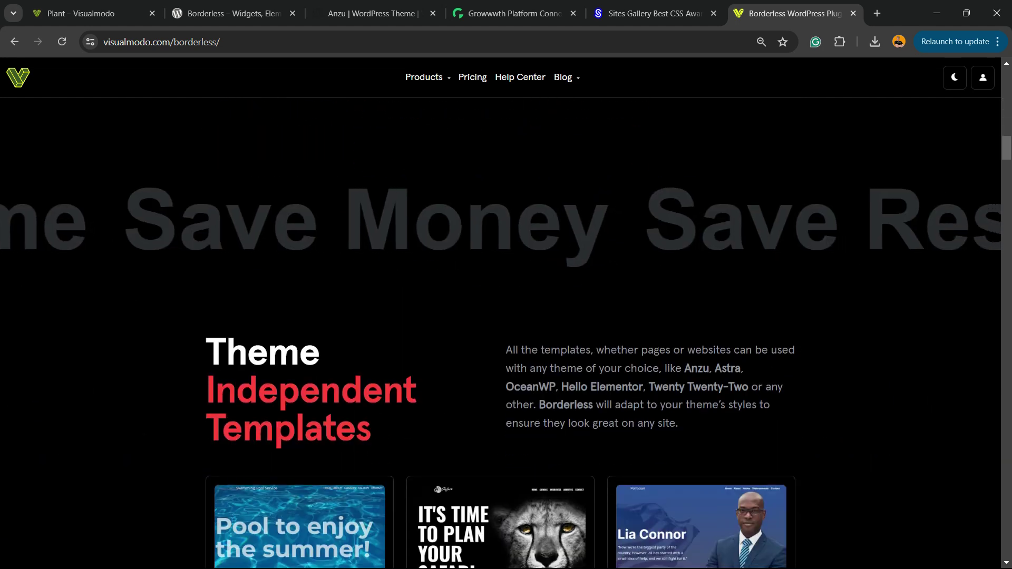
scroll(506, 316, "down", 5)
scroll(501, 263, "down", 5)
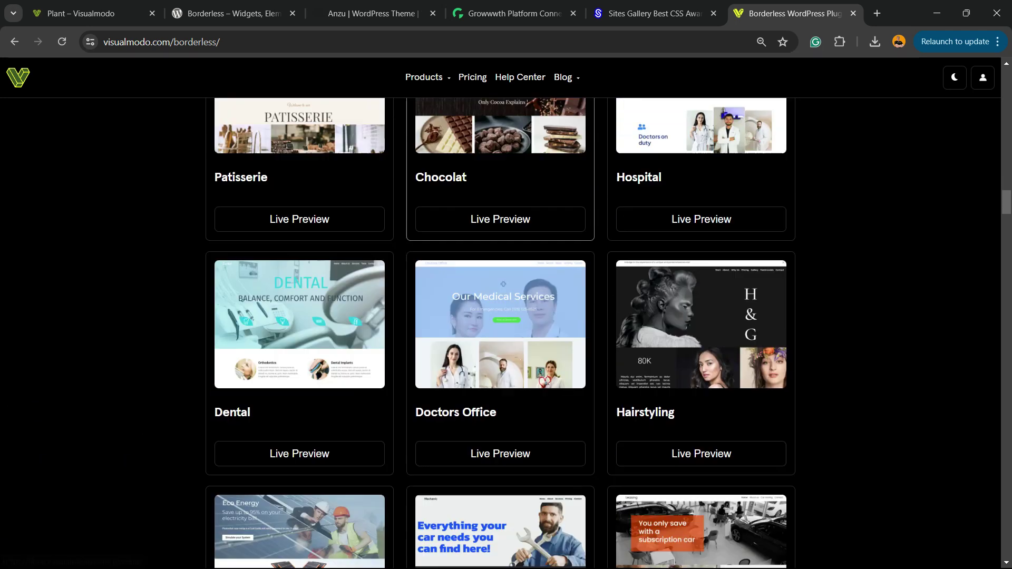
scroll(501, 264, "down", 1)
scroll(501, 264, "down", 3)
scroll(501, 264, "down", 3)
scroll(501, 263, "down", 2)
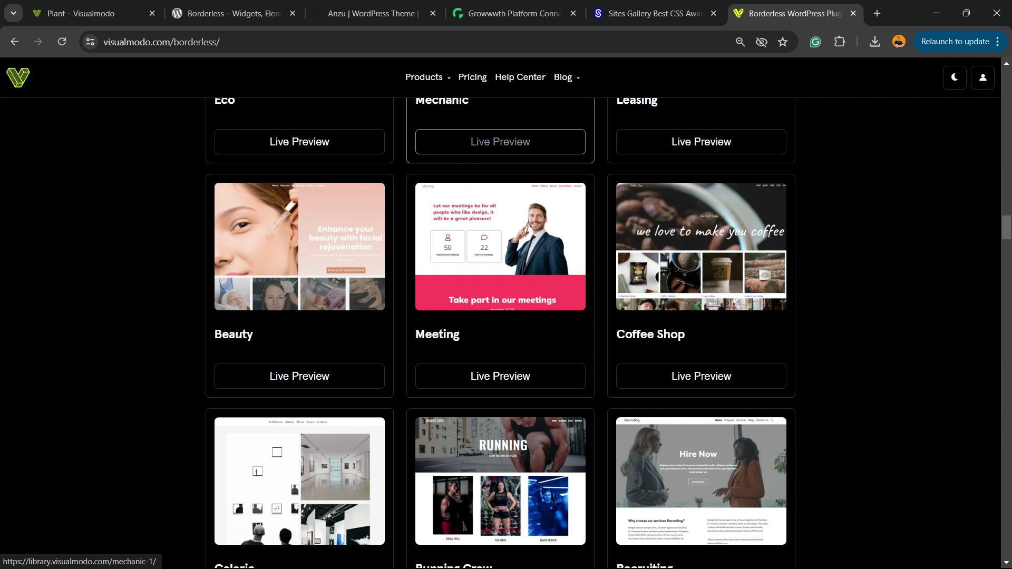
scroll(501, 264, "down", 4)
scroll(500, 263, "down", 3)
scroll(501, 264, "down", 2)
scroll(501, 316, "down", 4)
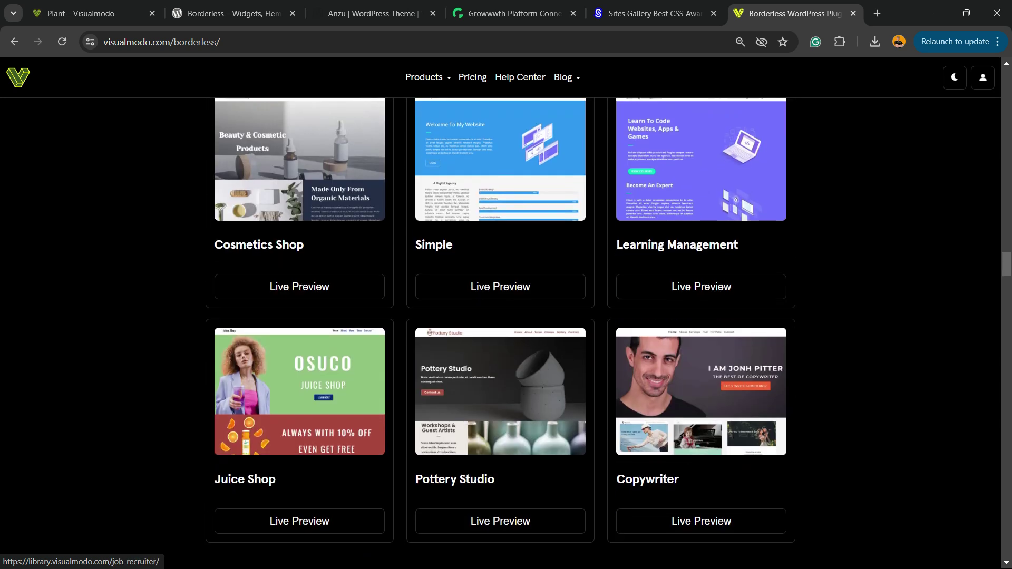
scroll(501, 316, "down", 2)
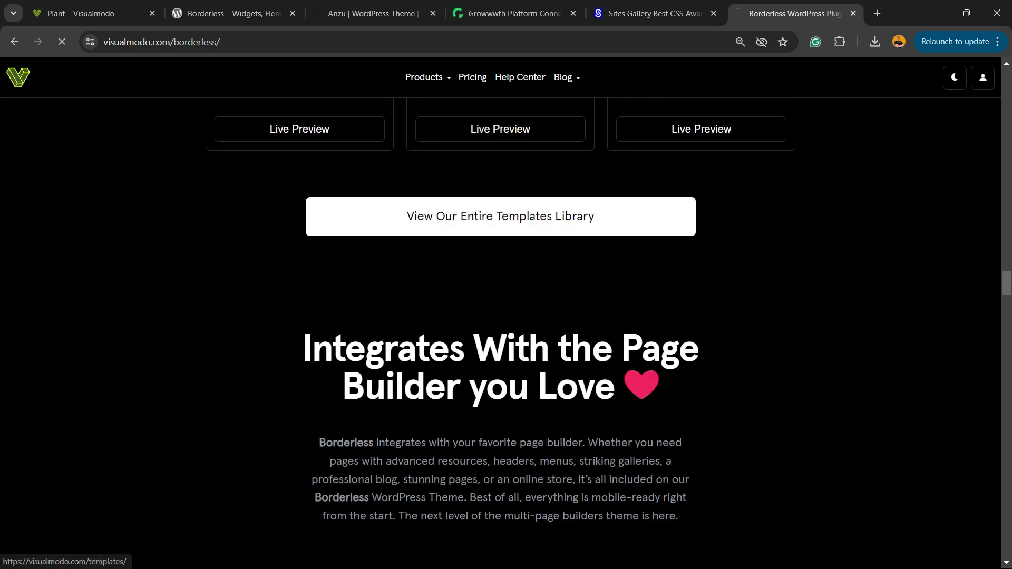
scroll(501, 216, "down", 4)
scroll(501, 216, "down", 3)
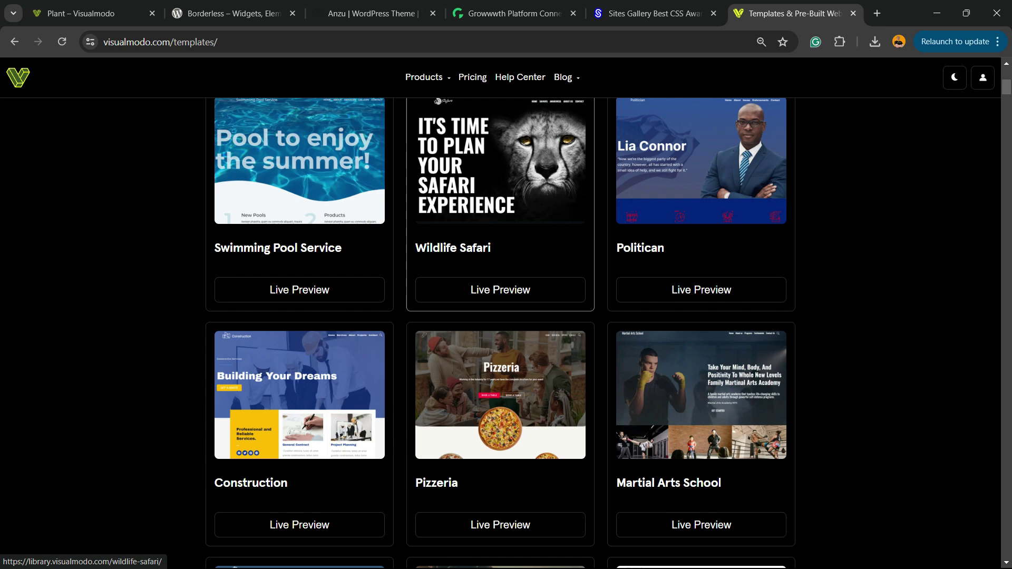
scroll(500, 253, "down", 3)
scroll(501, 254, "down", 3)
scroll(501, 253, "down", 5)
scroll(500, 253, "down", 1)
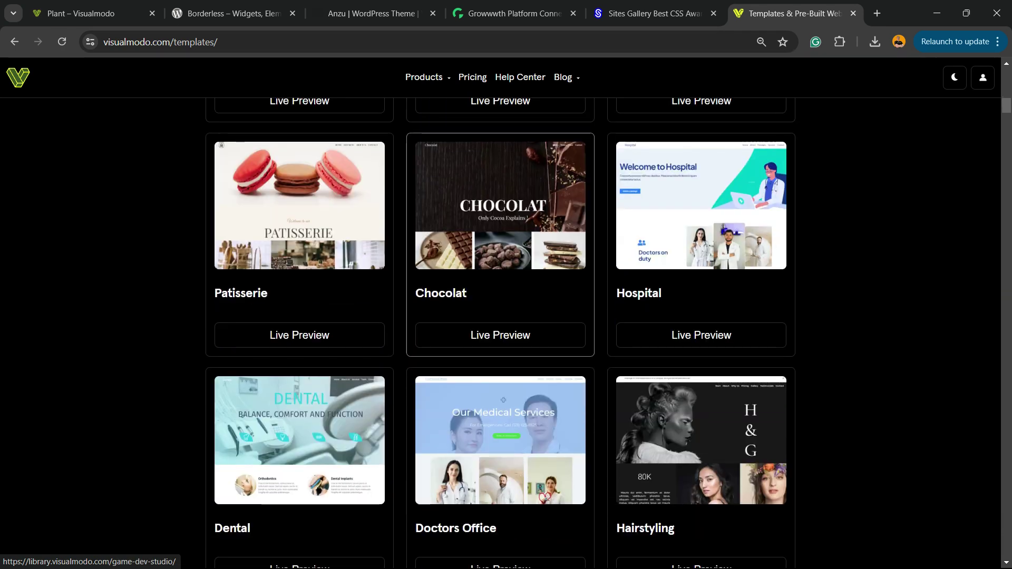
scroll(501, 254, "down", 3)
scroll(501, 253, "down", 5)
scroll(501, 253, "down", 6)
scroll(501, 253, "down", 4)
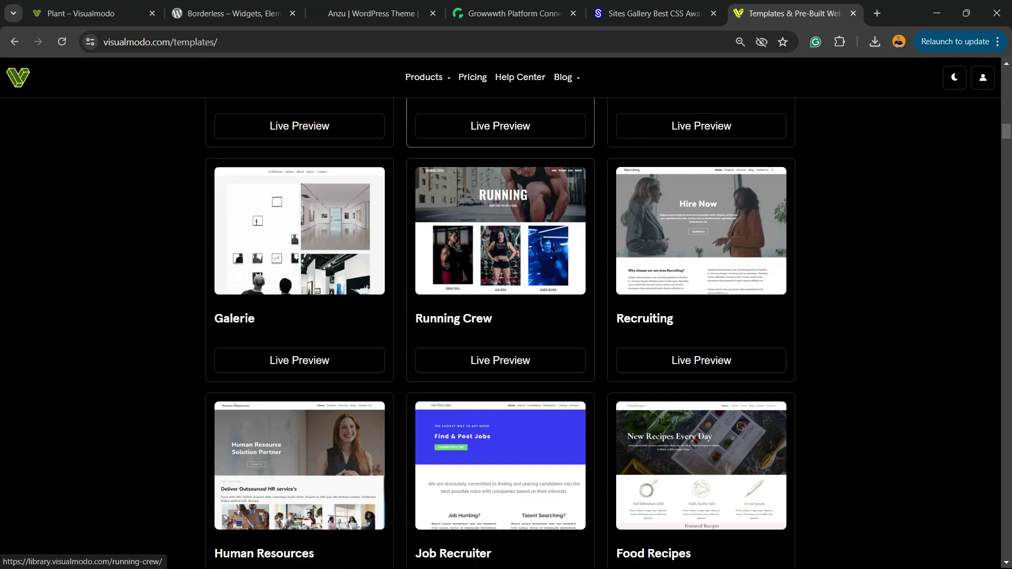
scroll(500, 253, "down", 3)
scroll(501, 253, "down", 4)
scroll(501, 253, "down", 4)
scroll(501, 253, "down", 2)
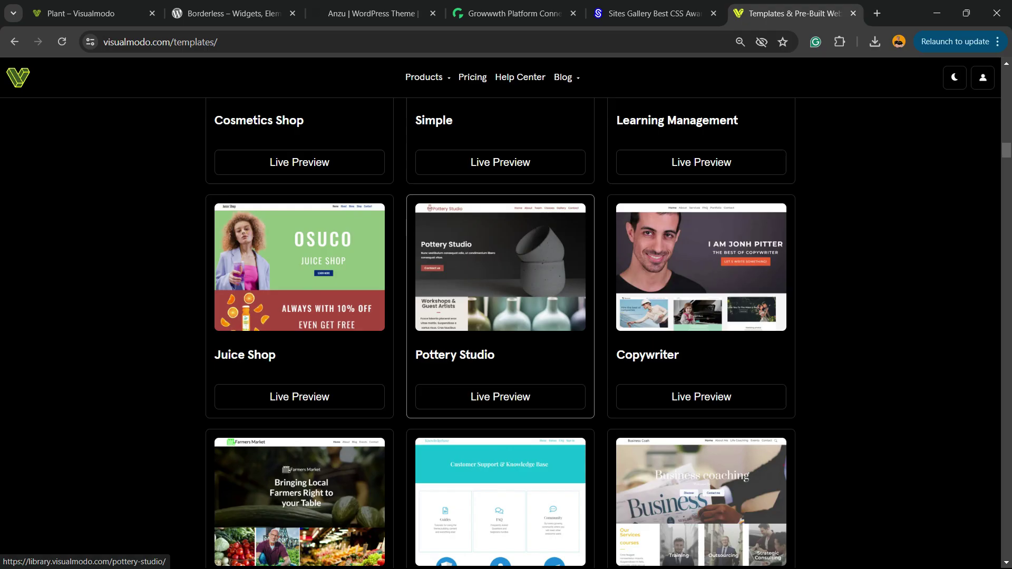
scroll(500, 253, "down", 5)
scroll(501, 253, "down", 6)
scroll(501, 254, "down", 4)
scroll(501, 253, "down", 4)
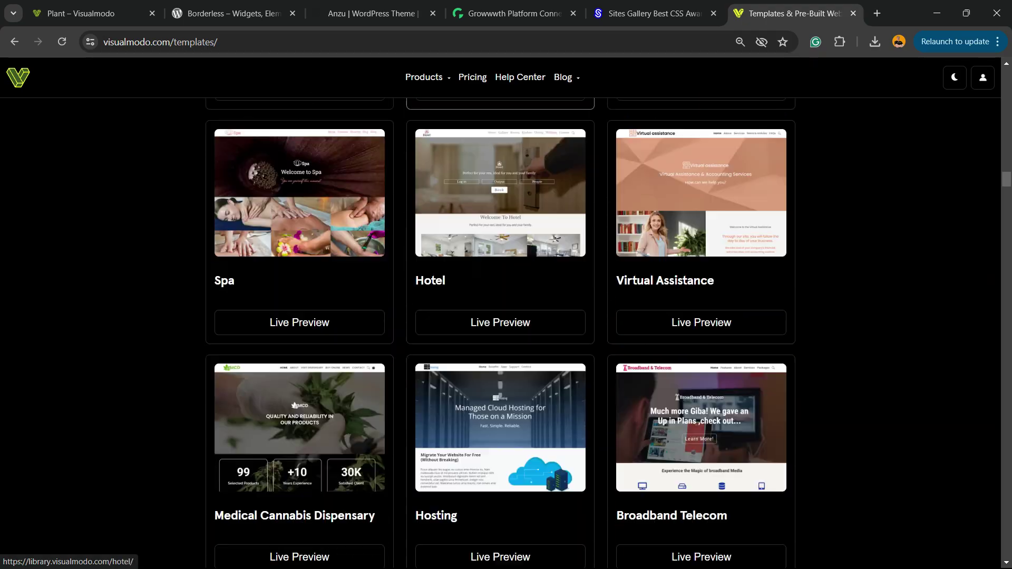